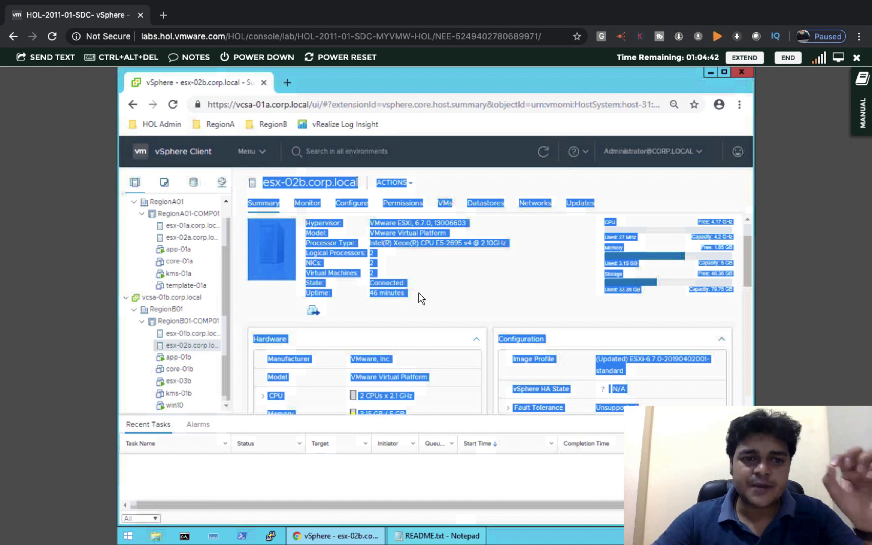
Step: View the summaries of the RegionA01 datacenter and its RegionA01-COMP01 cluster
click(461, 297)
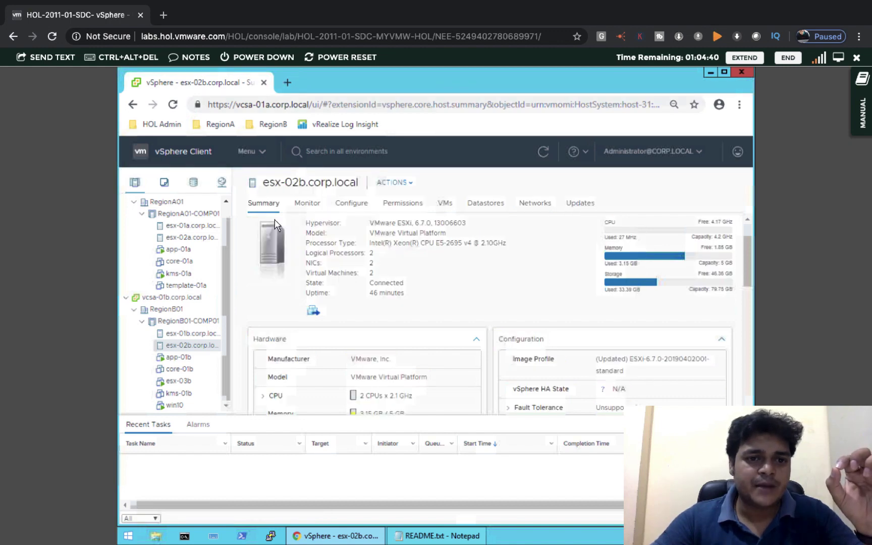
click(225, 202)
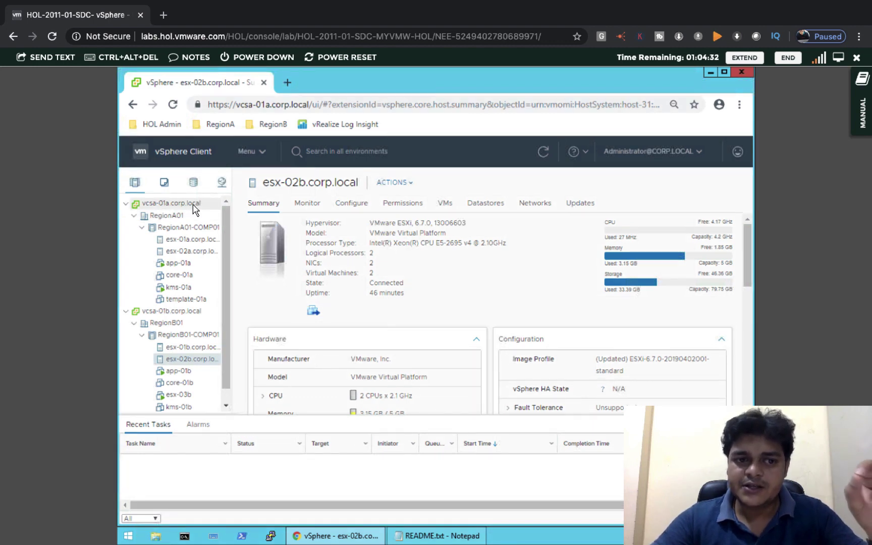
click(165, 217)
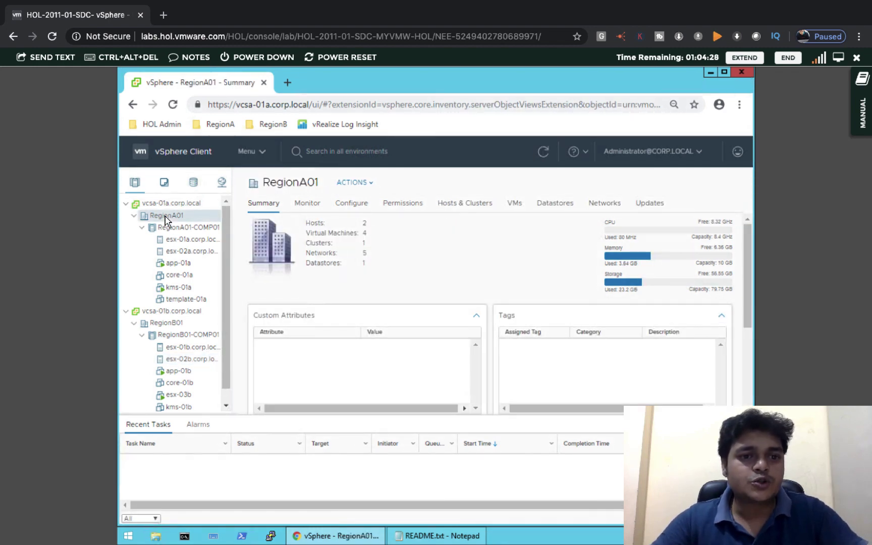
click(180, 231)
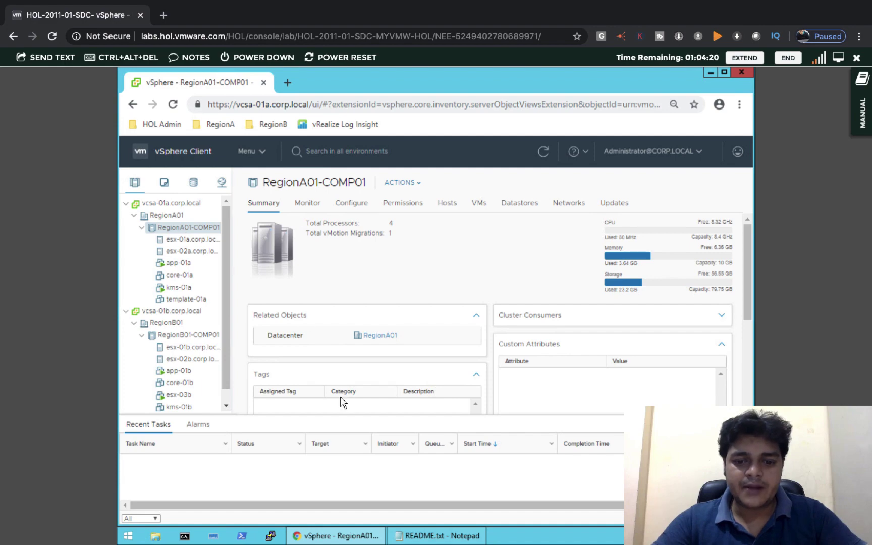
Step: Switch to Paint and view the Class-cluster diagram showing DRS and HA
key(alt+Tab)
mouse_move(439, 538)
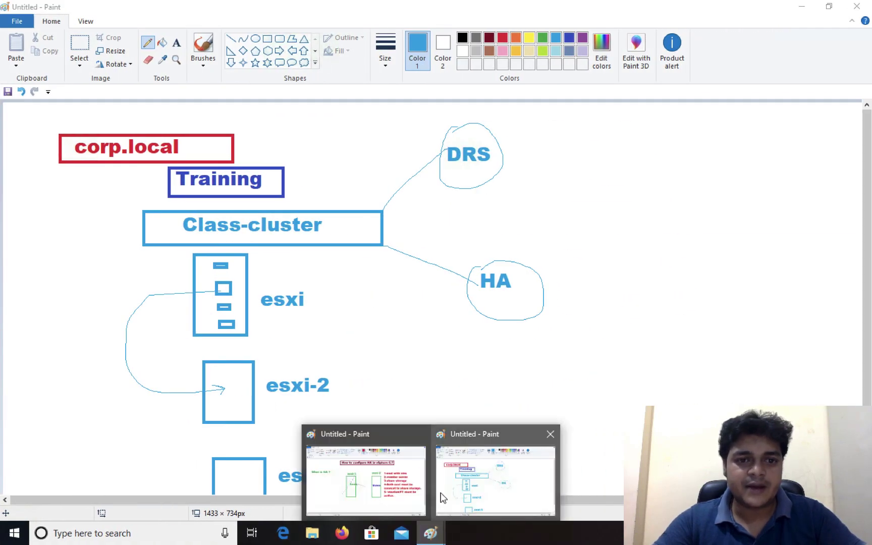
click(459, 471)
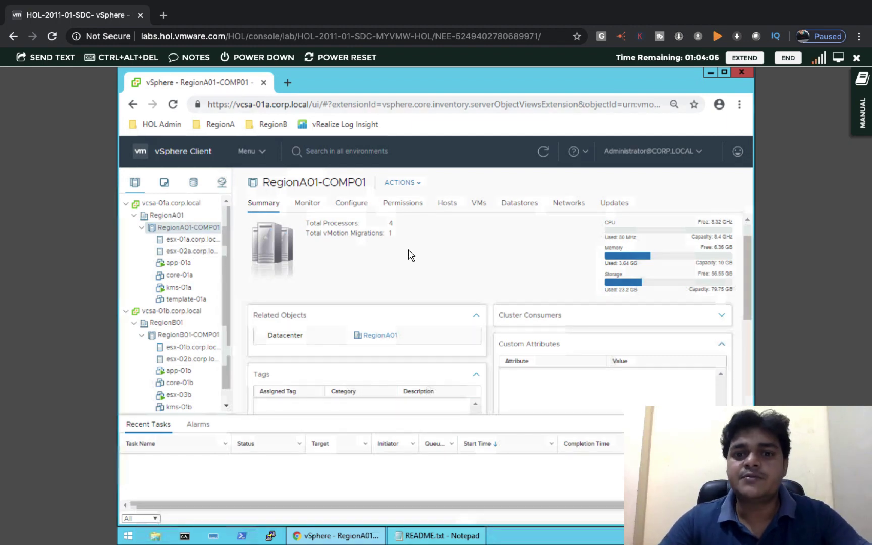
Step: Back in the vSphere Client, review the virtual machines of the RegionA01-COMP01 cluster and of its hosts esx-01a.corp.local and esx-02a.corp.local
click(479, 205)
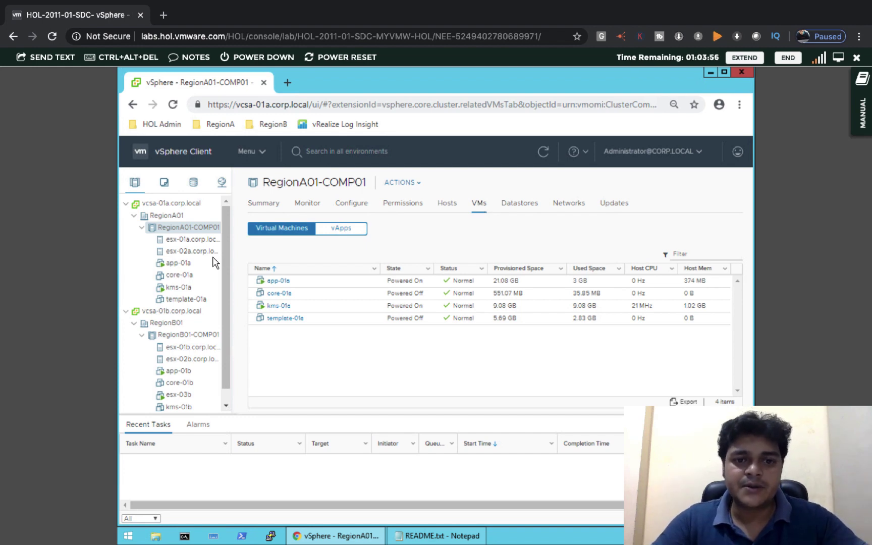
click(201, 240)
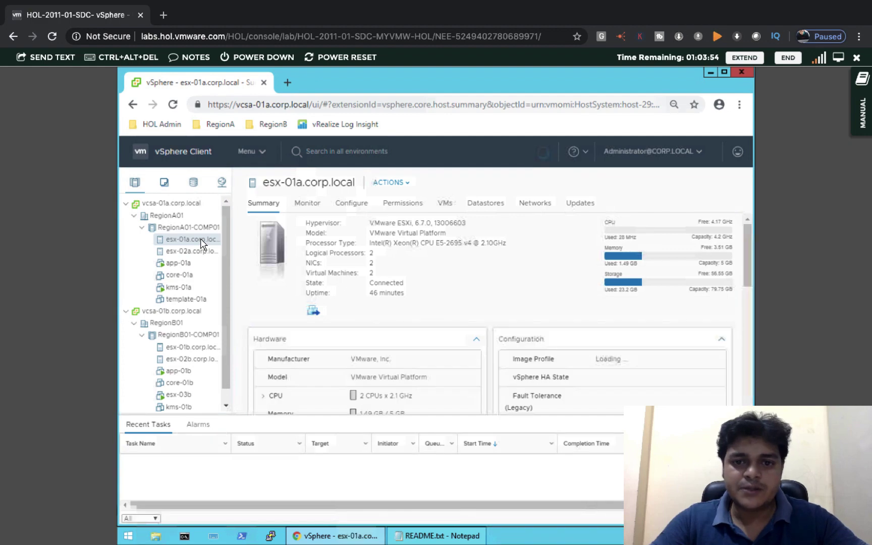
click(447, 204)
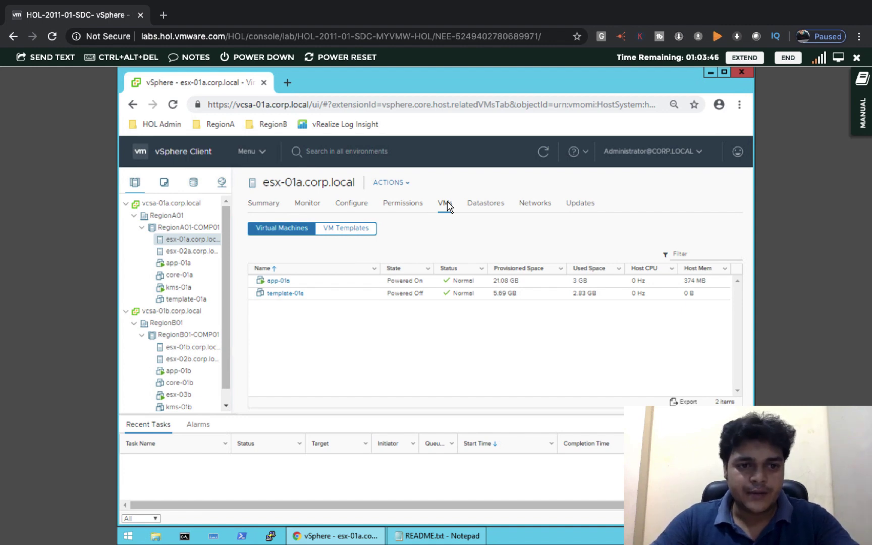
click(200, 254)
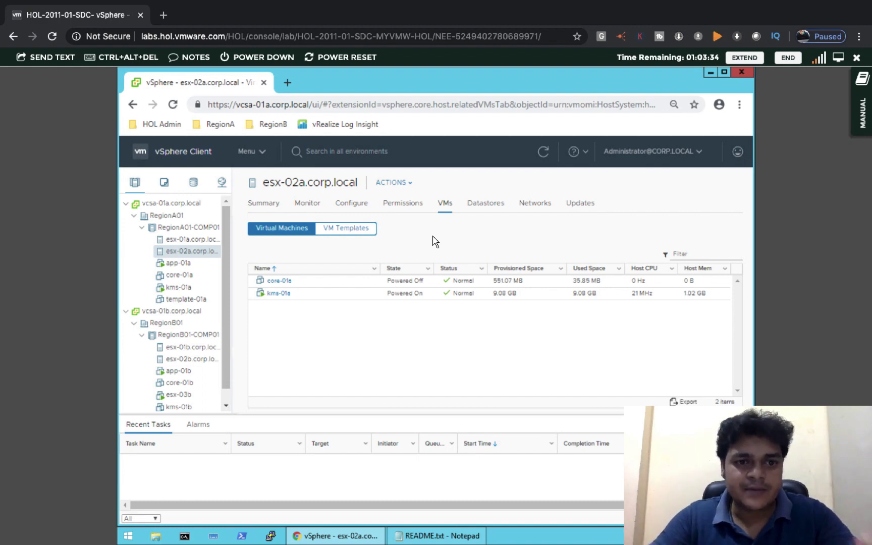
Step: Open the configuration settings of the RegionA01-COMP01 cluster
click(189, 228)
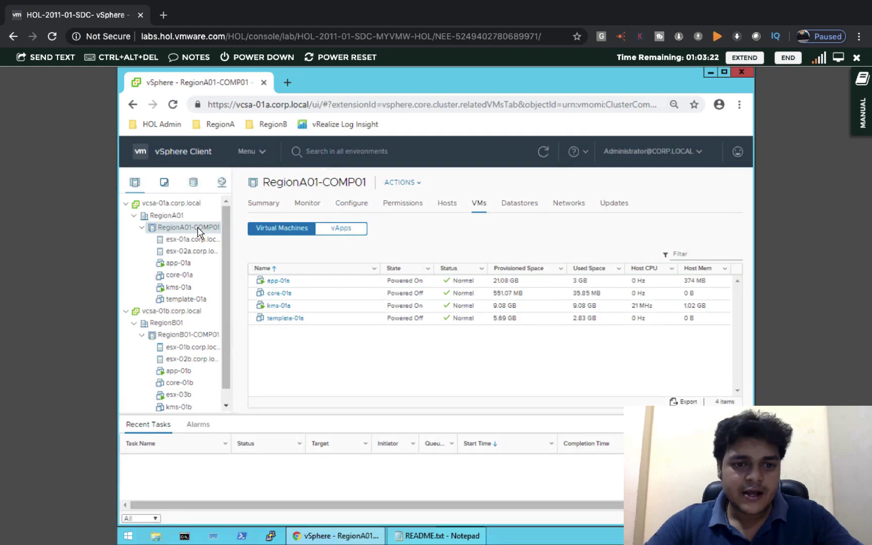
right_click(200, 232)
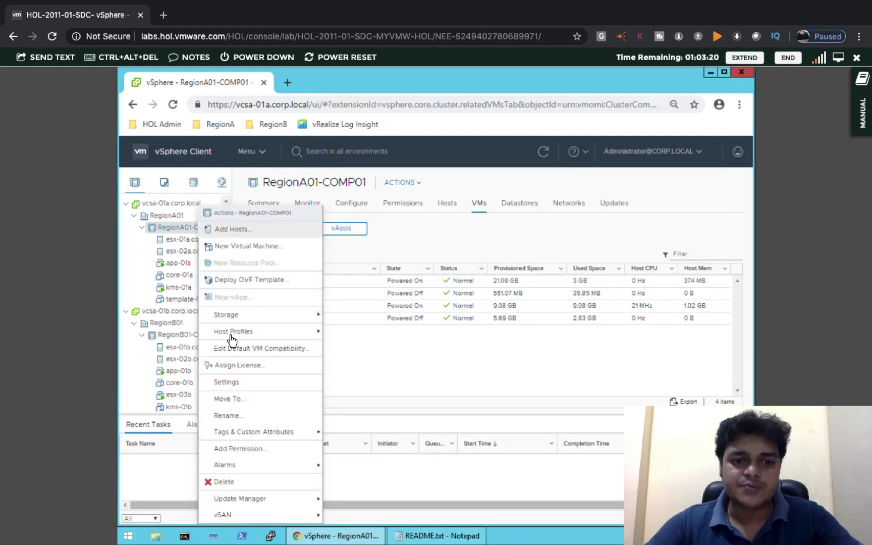
click(227, 382)
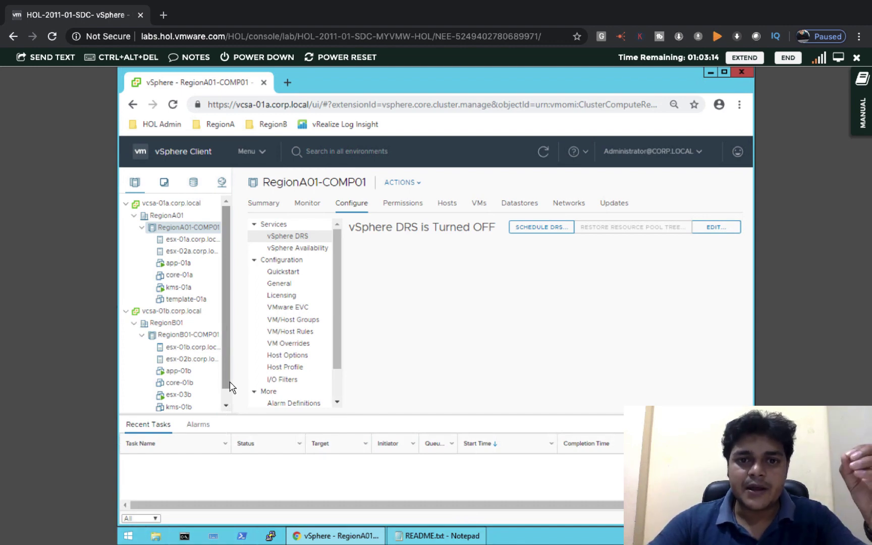
Step: Switch to Paint and view the drawing titled "How to configure HA in vSphere 6.7"
key(ctrl+Right)
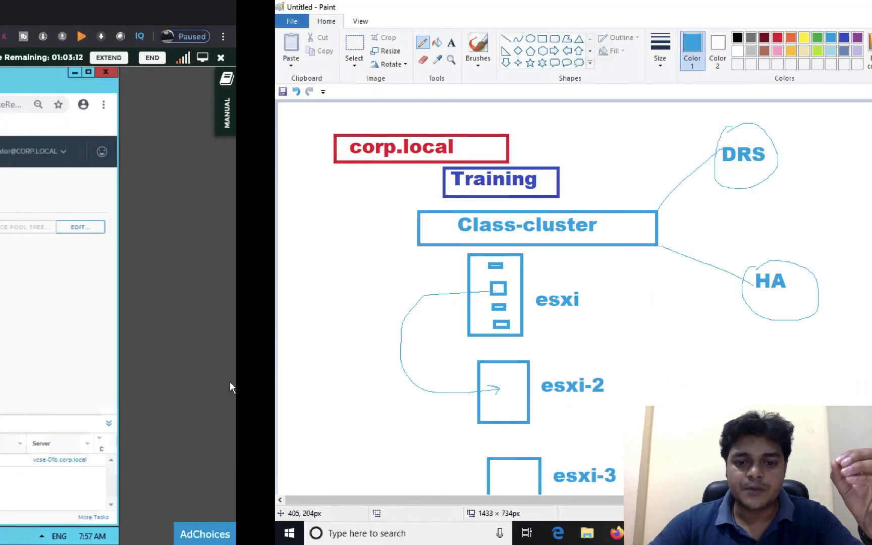
mouse_move(430, 533)
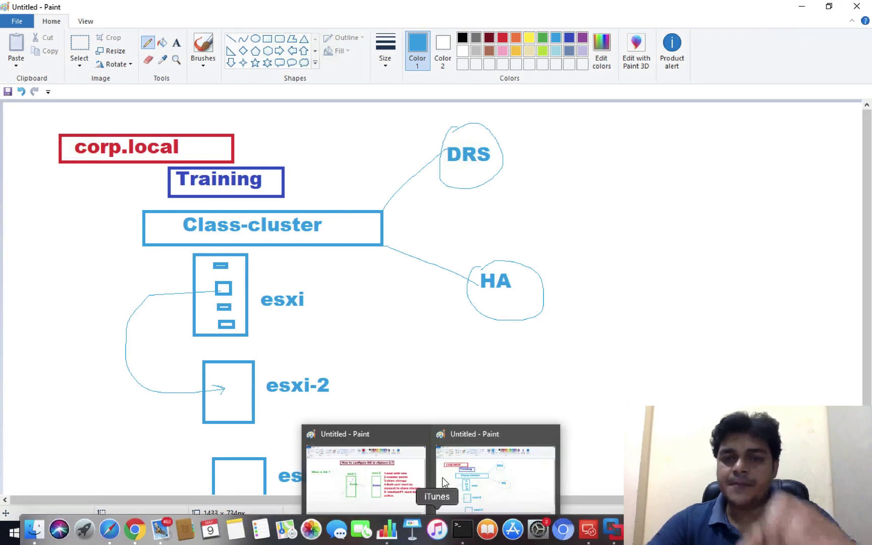
click(402, 474)
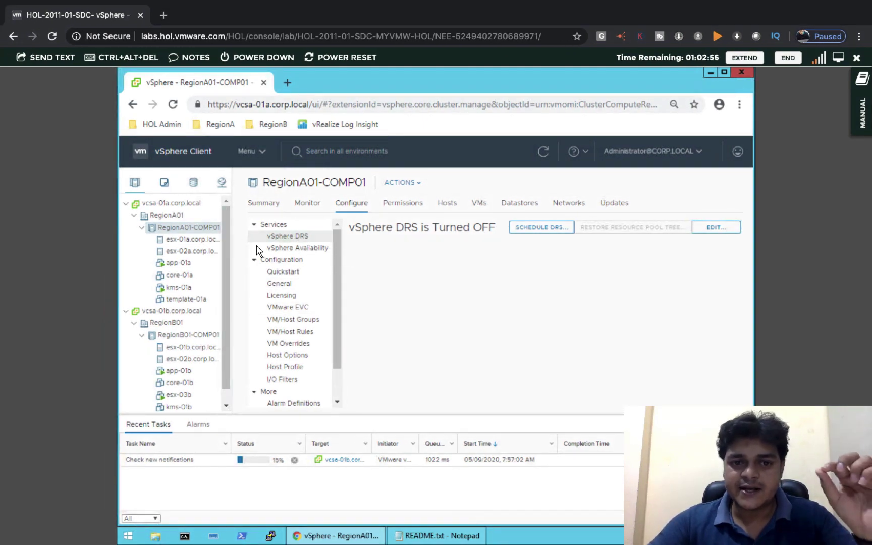
Step: Back in the vSphere Client, turn on vSphere HA in the RegionA01-COMP01 cluster's availability settings and check the HA configuration tasks
click(292, 236)
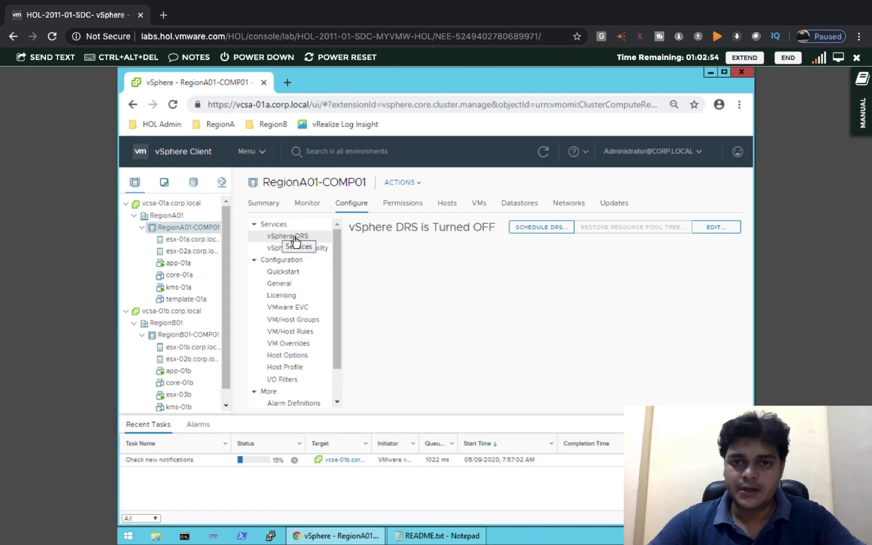
click(318, 249)
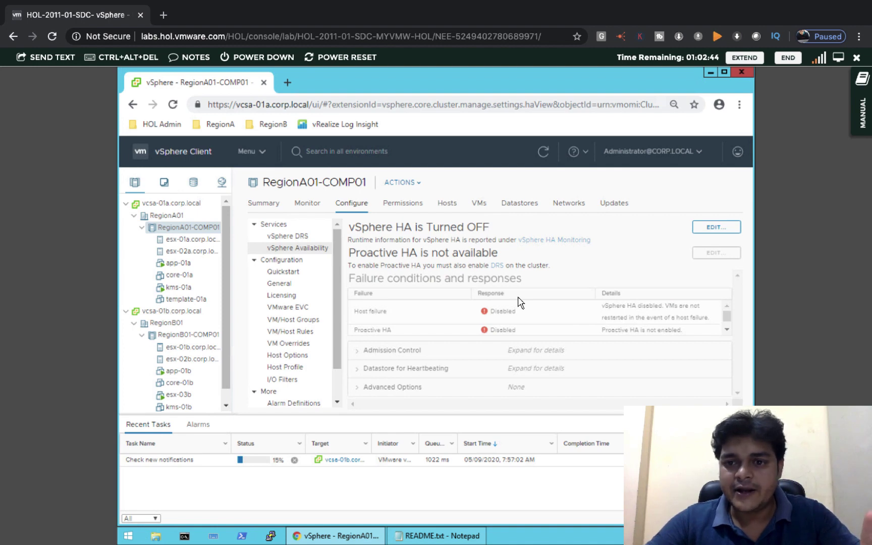
click(713, 229)
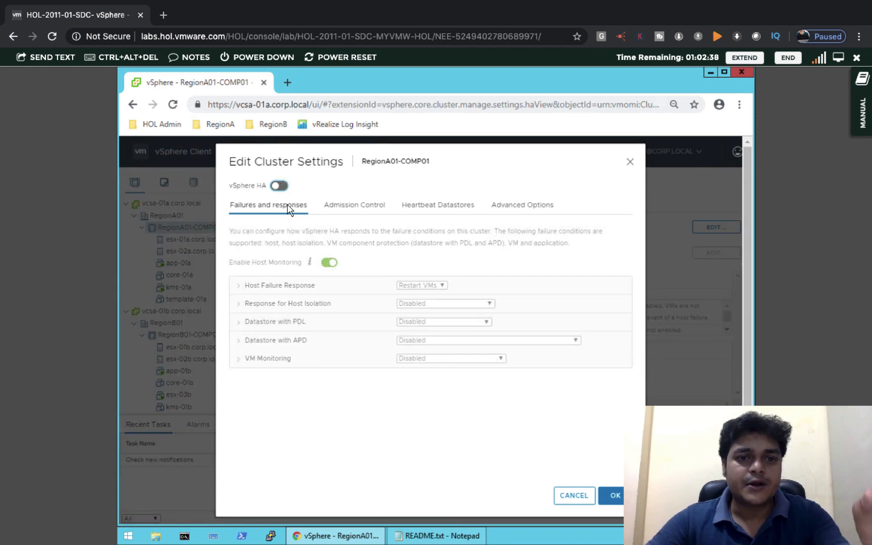
click(281, 186)
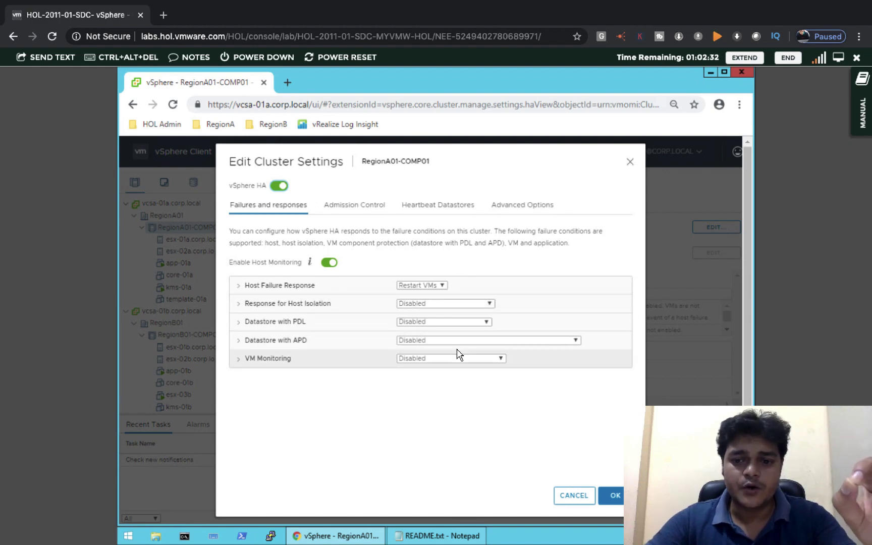
click(615, 496)
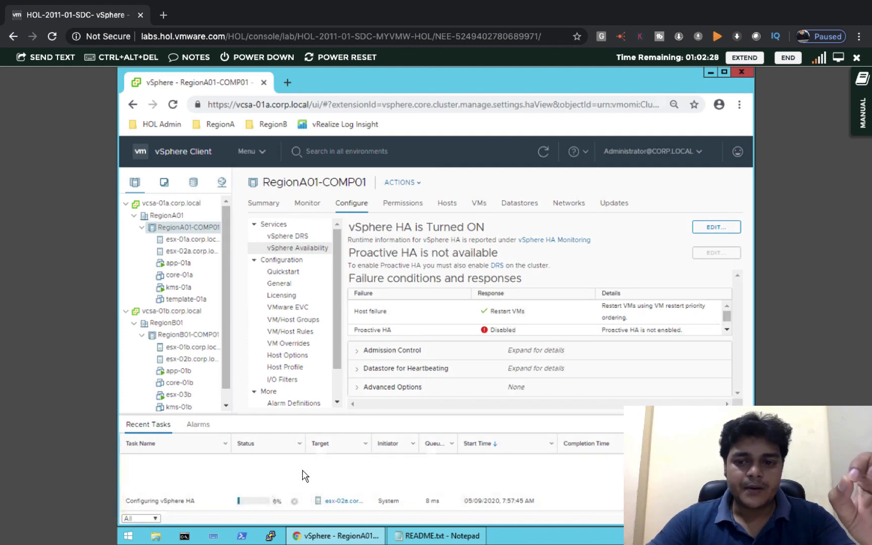
scroll(305, 497, down, 1)
scroll(305, 500, up, 1)
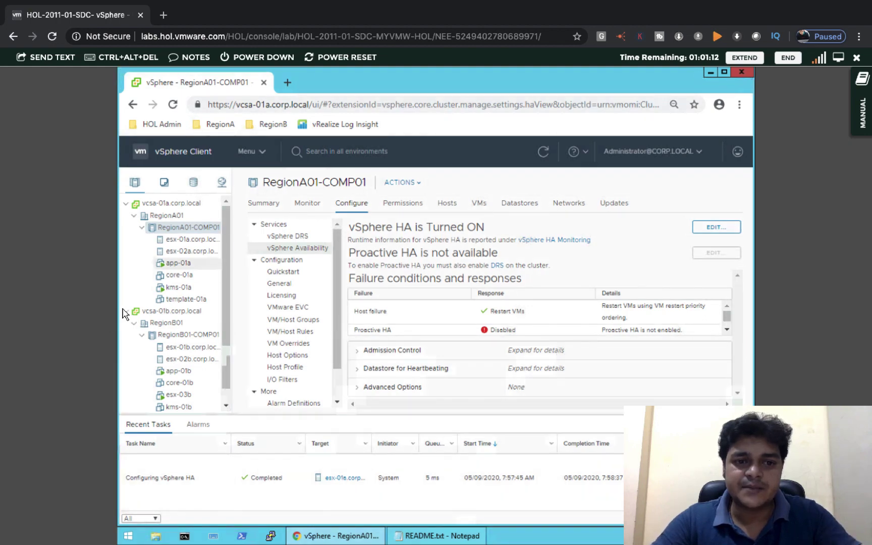
Step: Request maintenance mode for host esx-01a.corp.local after viewing its virtual machines
click(192, 239)
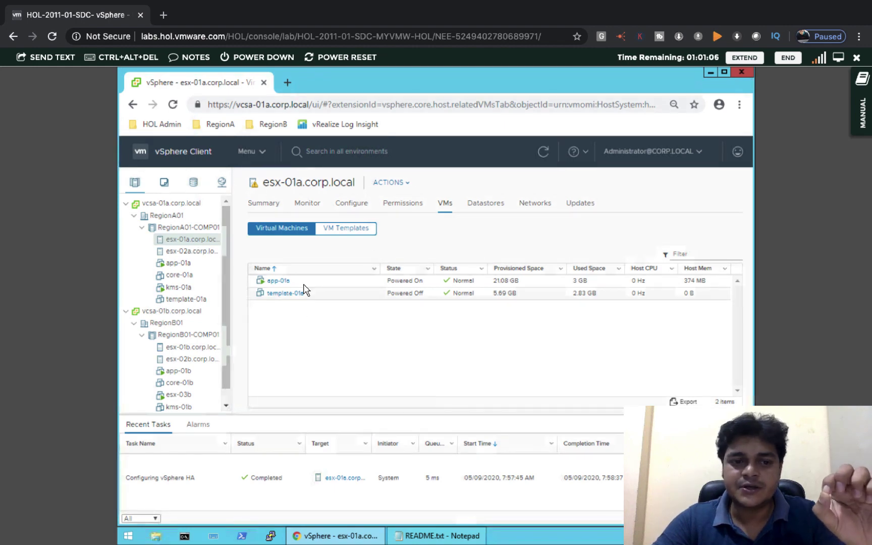
right_click(196, 244)
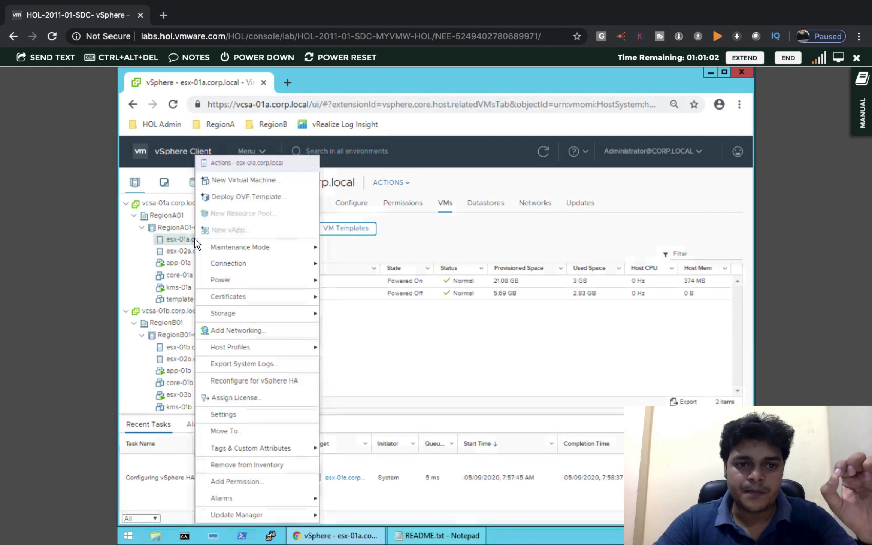
mouse_move(196, 244)
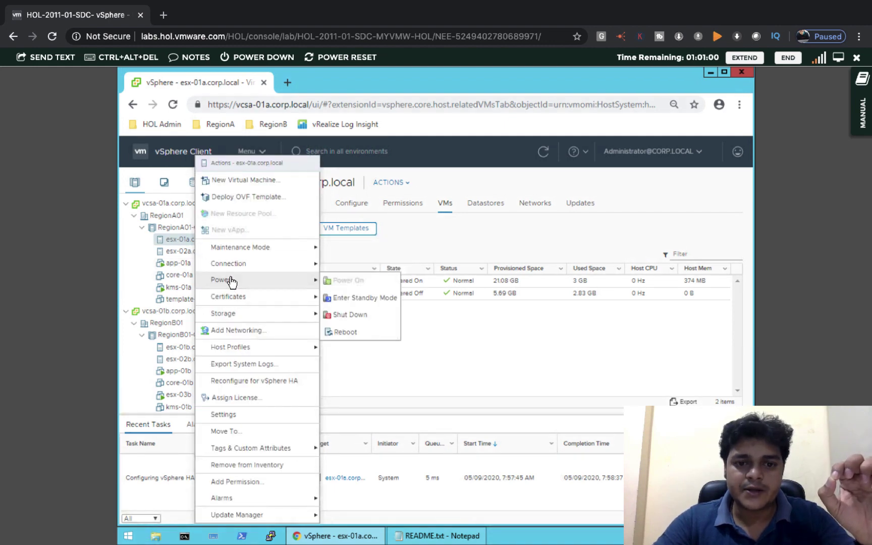
mouse_move(303, 297)
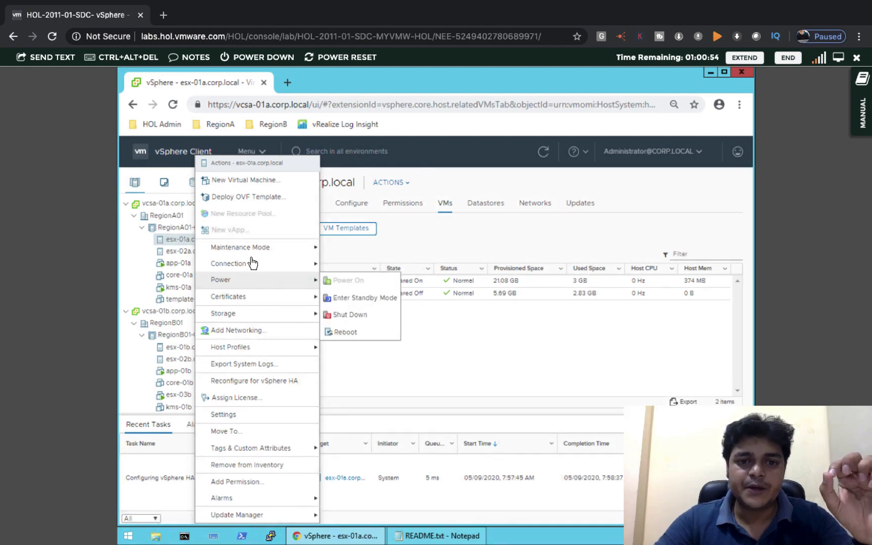
mouse_move(289, 247)
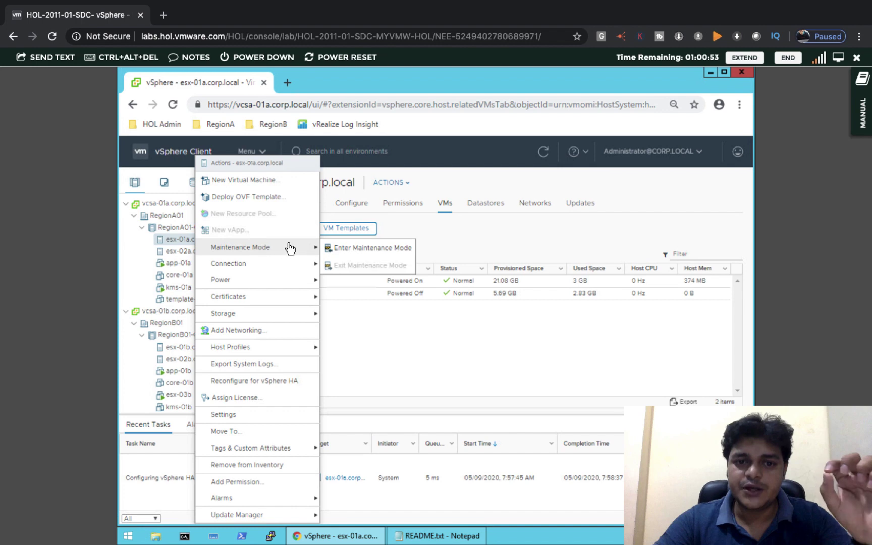
click(352, 251)
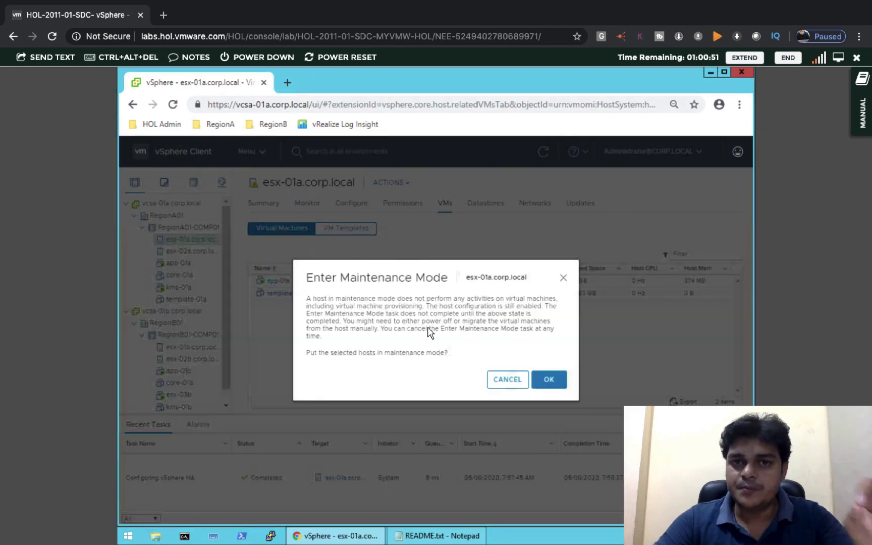
click(547, 382)
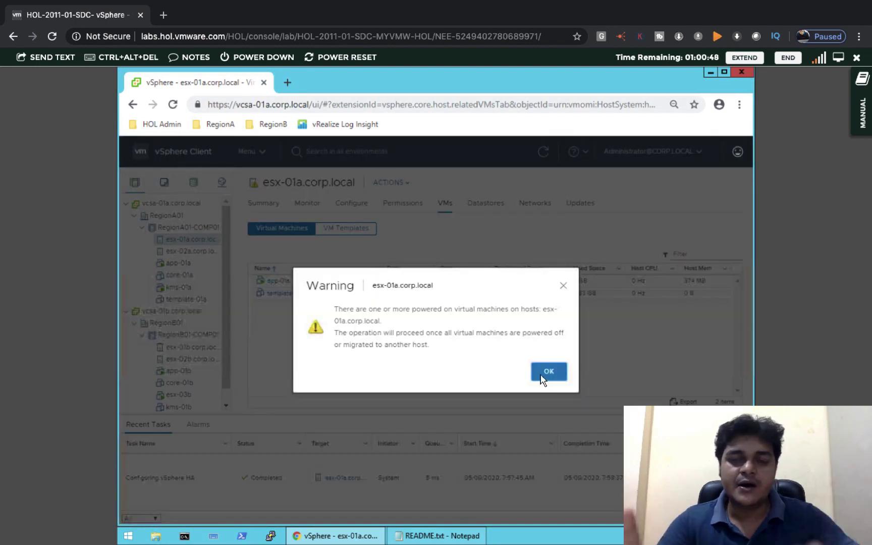
click(543, 378)
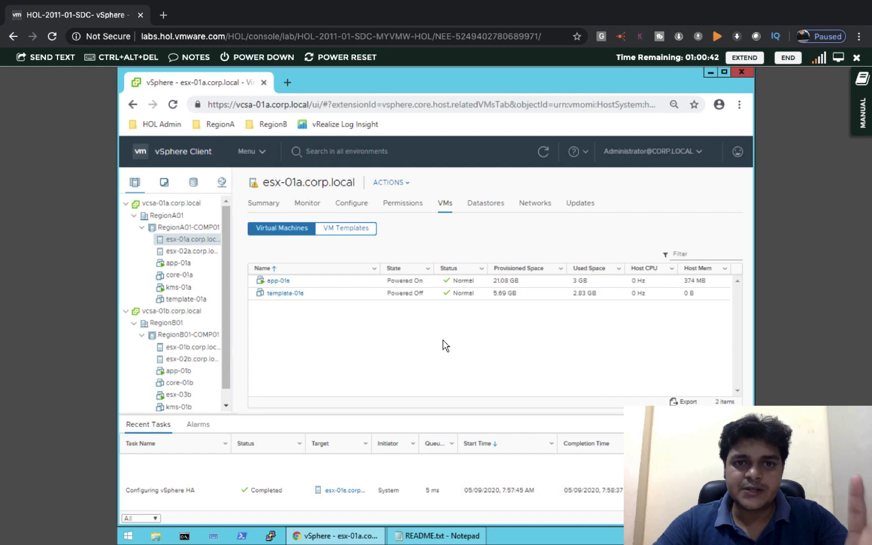
Step: Shut down host esx-01a.corp.local, logging "test of ha" as the reason for the operation
right_click(191, 245)
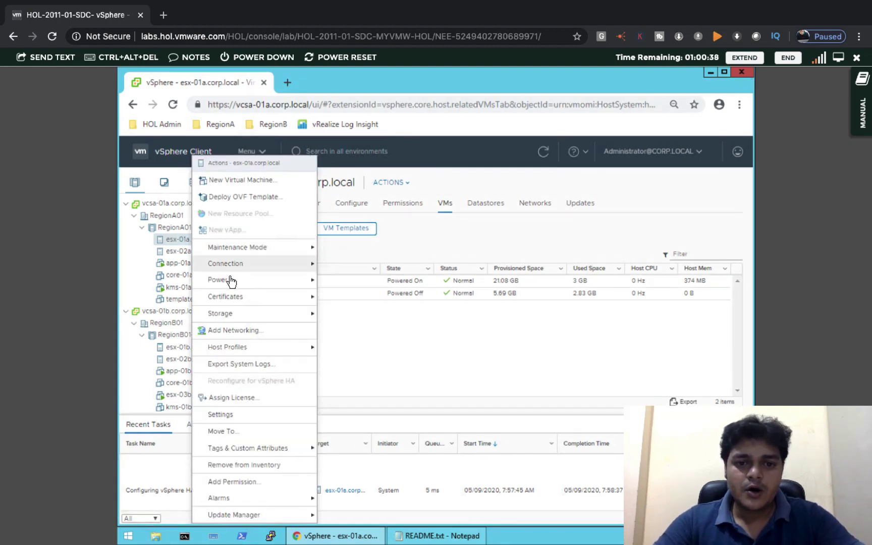
mouse_move(230, 281)
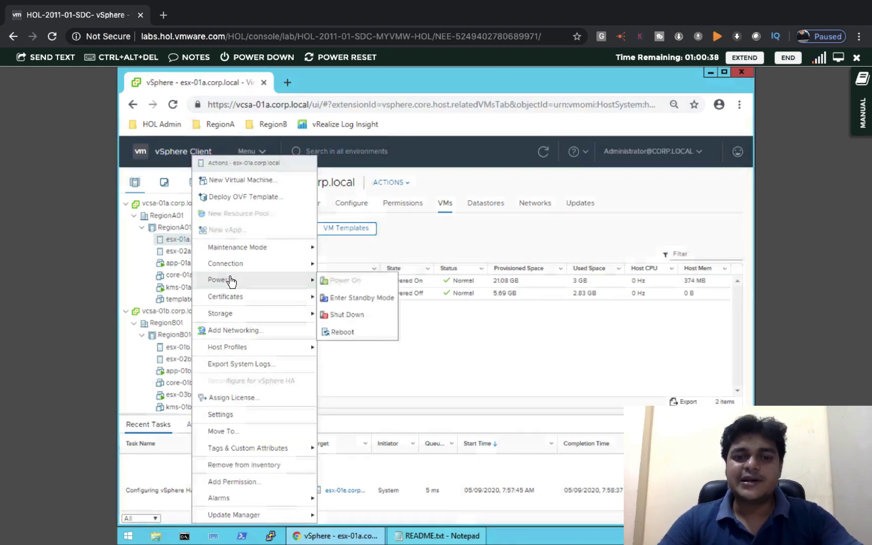
click(343, 314)
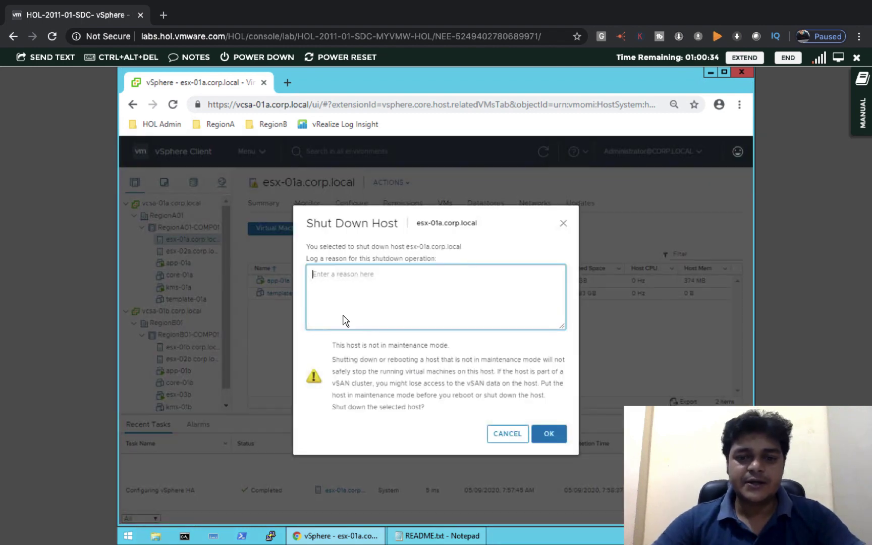
text(test)
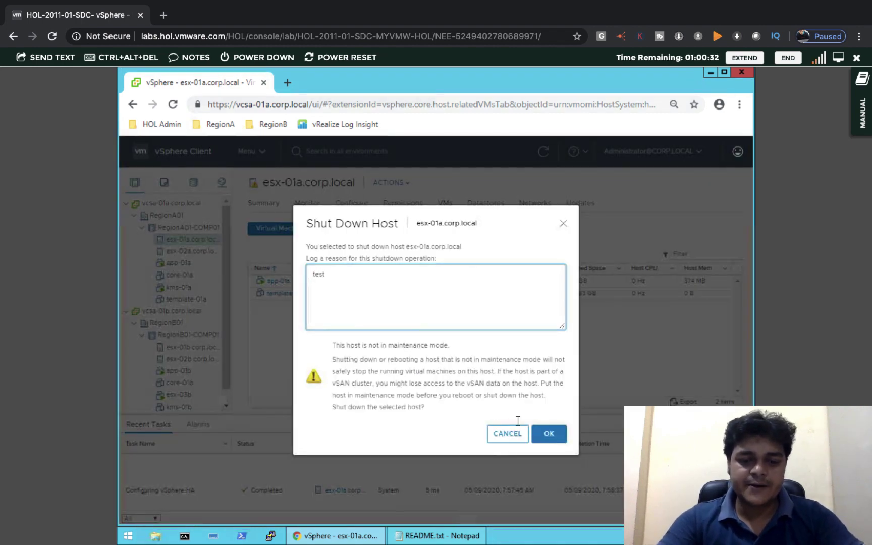
text( of ha)
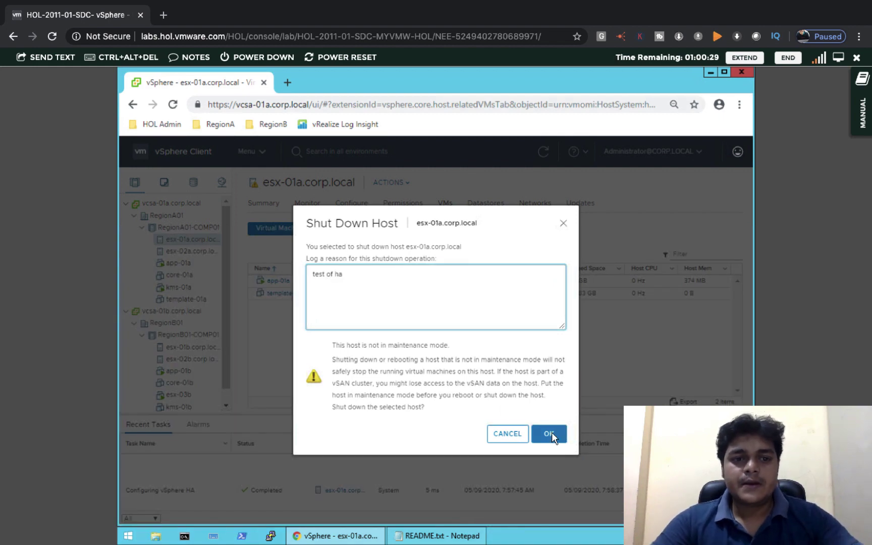
click(550, 433)
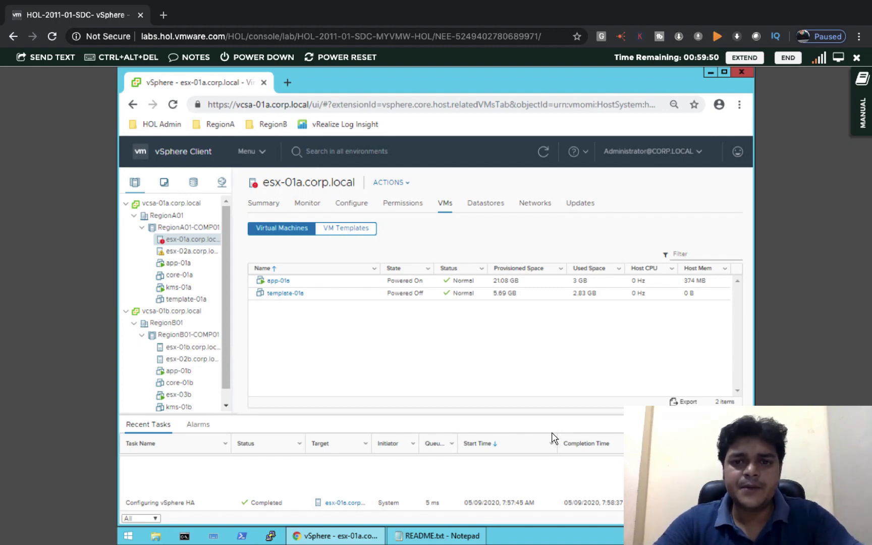
Step: Check the HA failover by refreshing and comparing the virtual machine lists of hosts esx-01a.corp.local and esx-02a.corp.local
click(542, 155)
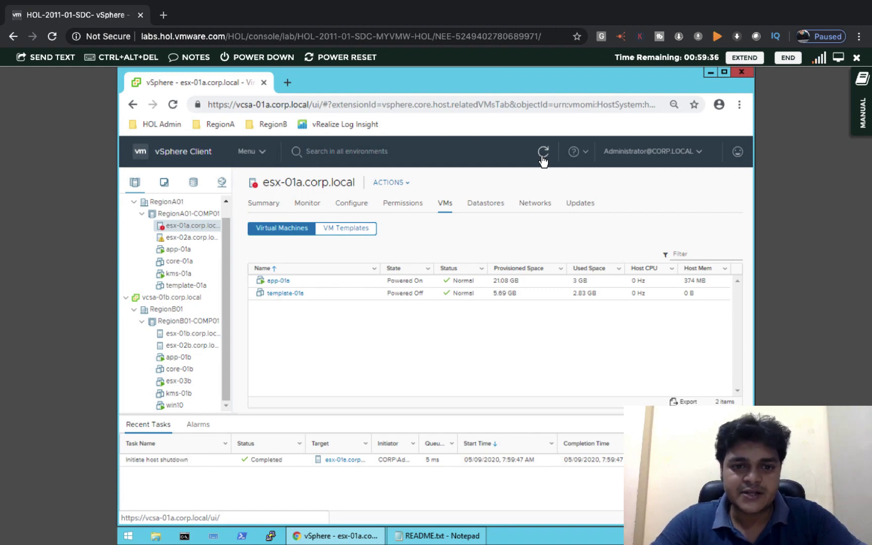
click(542, 157)
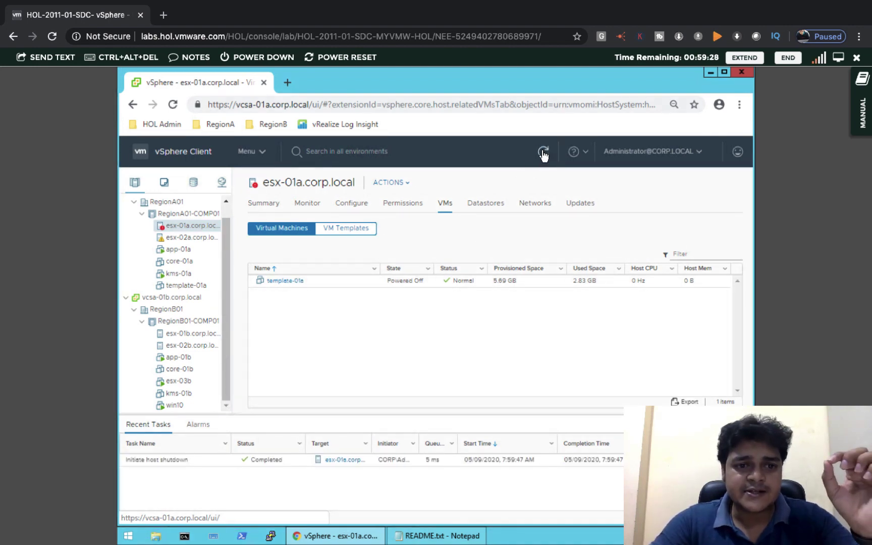
click(198, 239)
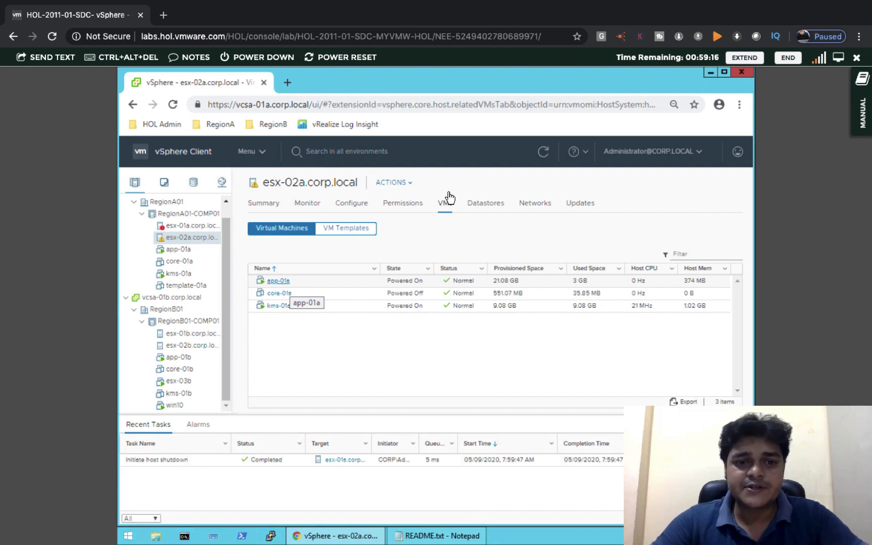
click(542, 152)
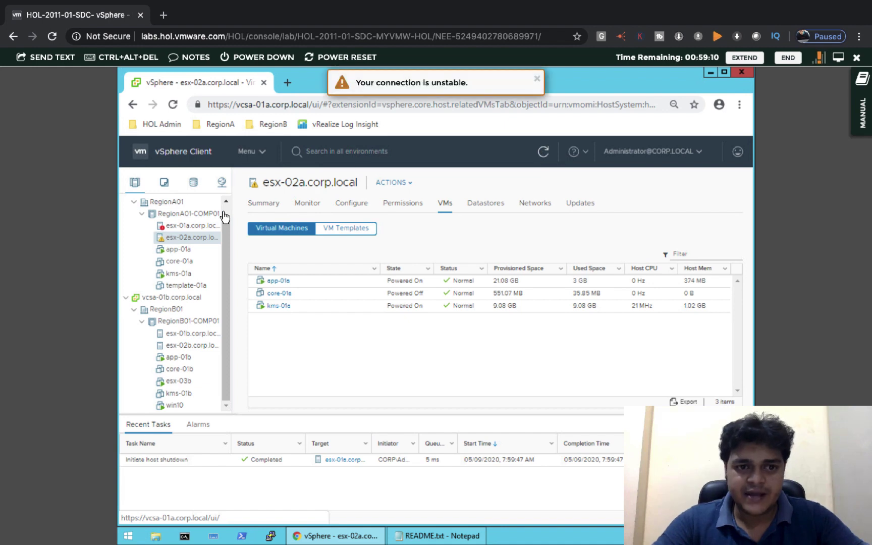
click(198, 226)
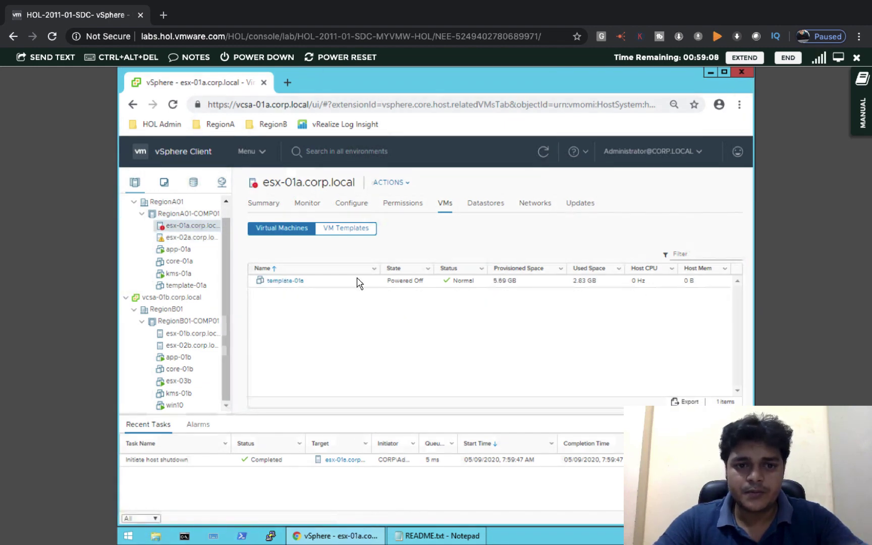
click(544, 152)
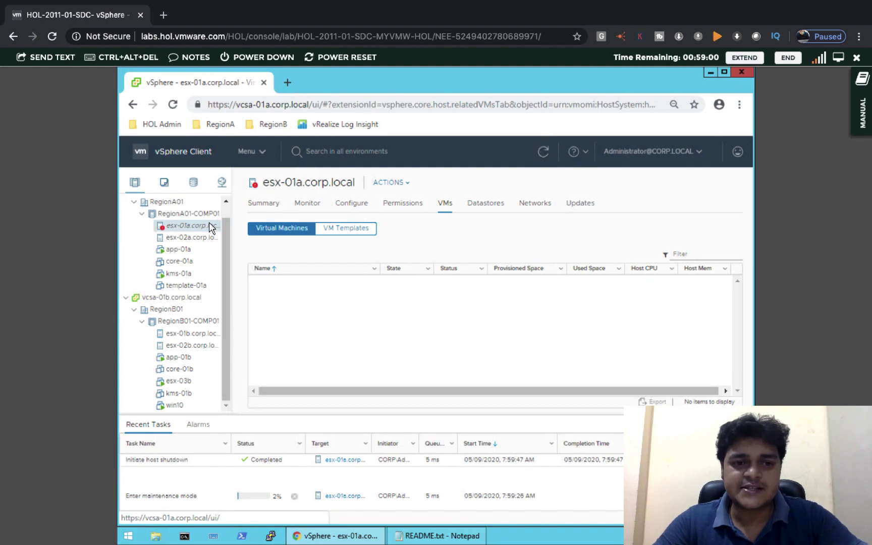
click(202, 238)
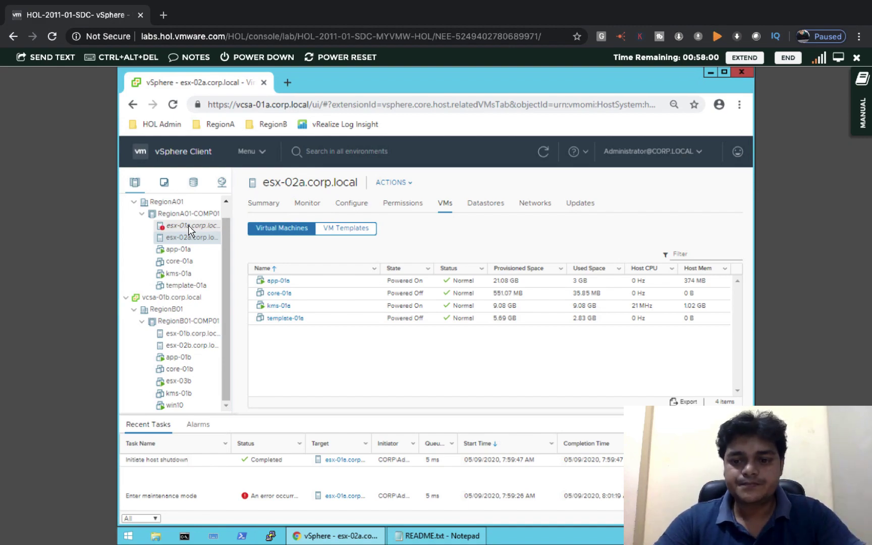
Step: Switch away from the vSphere Client to the Mac desktop
key(ctrl+Left)
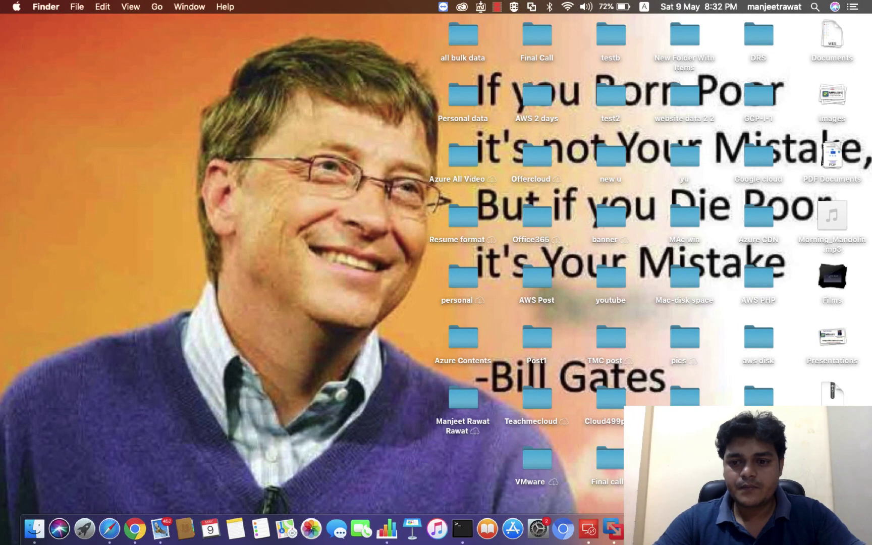